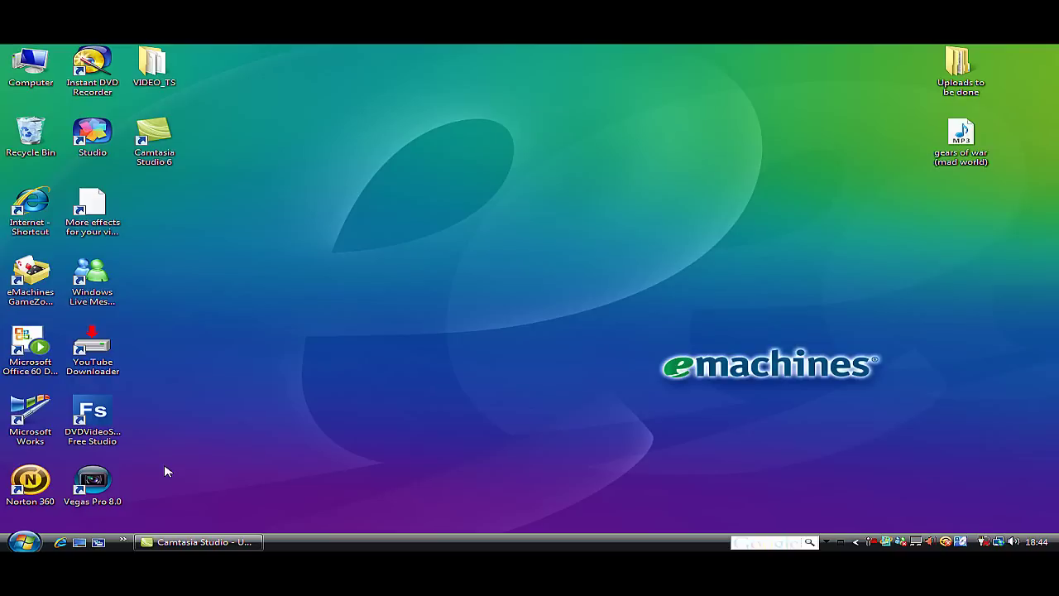
# Step: Search Google in Internet Explorer for "amcap" and open the Program Updates page on noeld.com
pyautogui.click(63, 543)
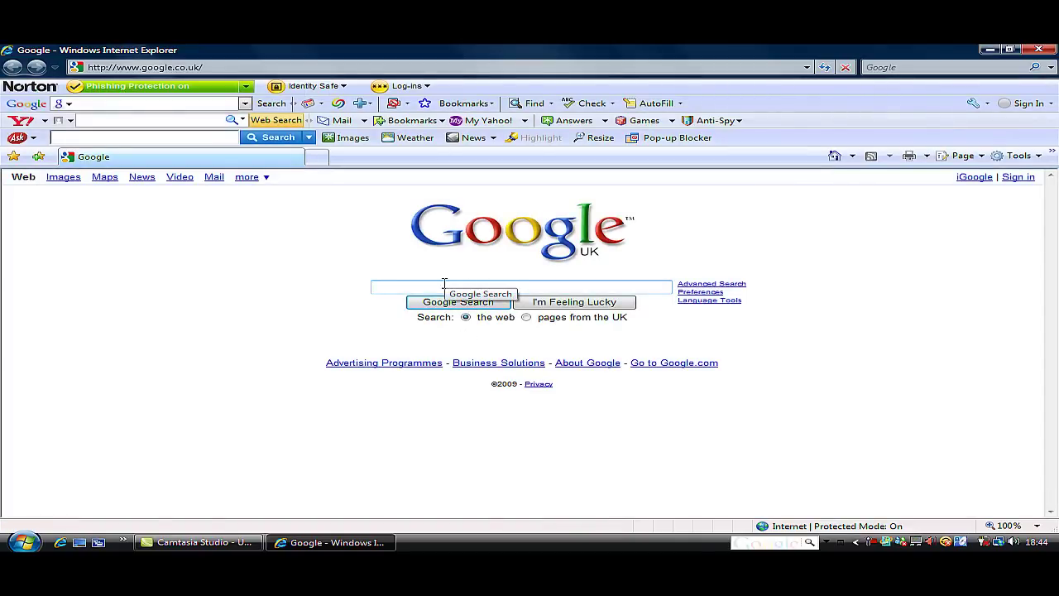
pyautogui.write('amcap')
pyautogui.press('Return')
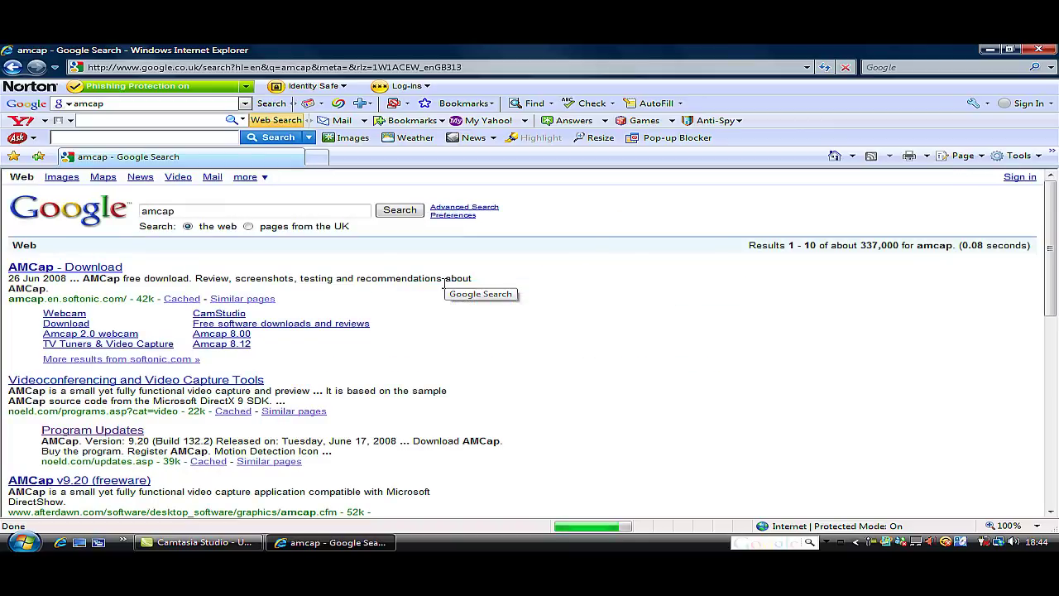
pyautogui.click(111, 439)
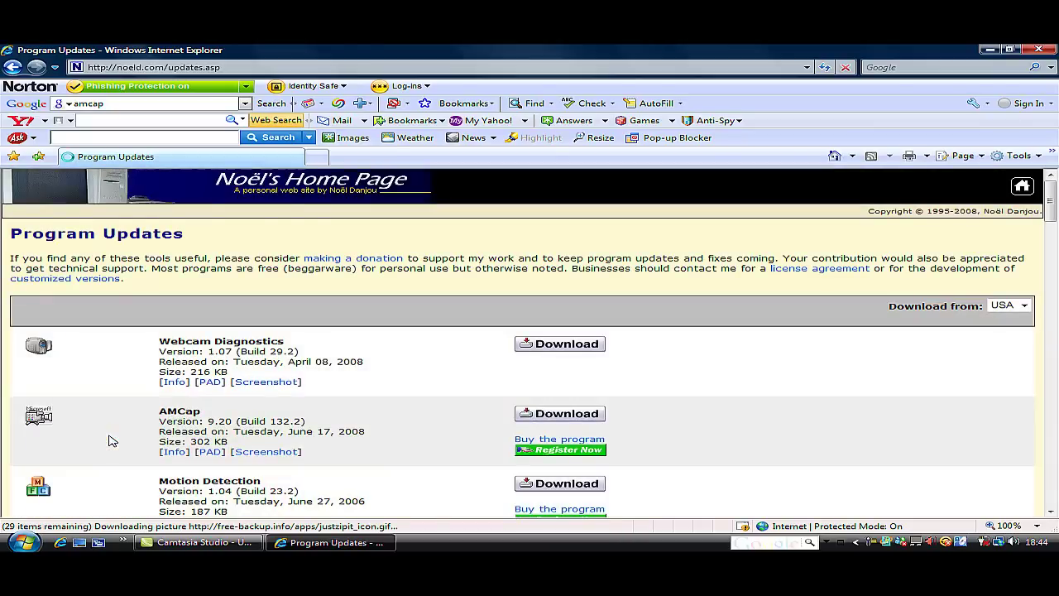
# Step: Download amcap.zip for AMCap 9.20 to the desktop, then close the browser and the download dialog
pyautogui.scroll(-1, 107, 440)
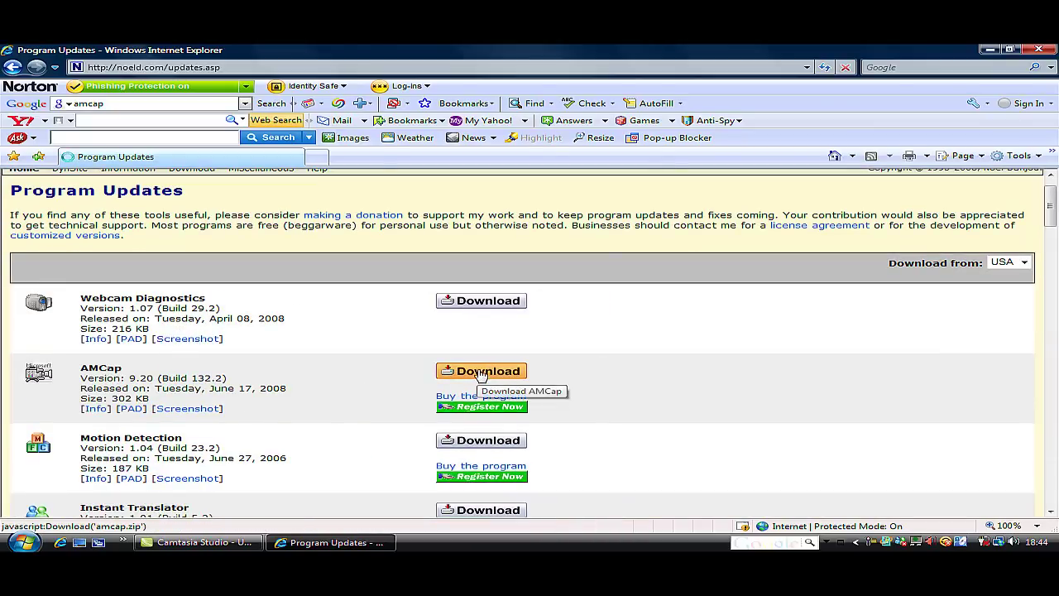
pyautogui.click(482, 372)
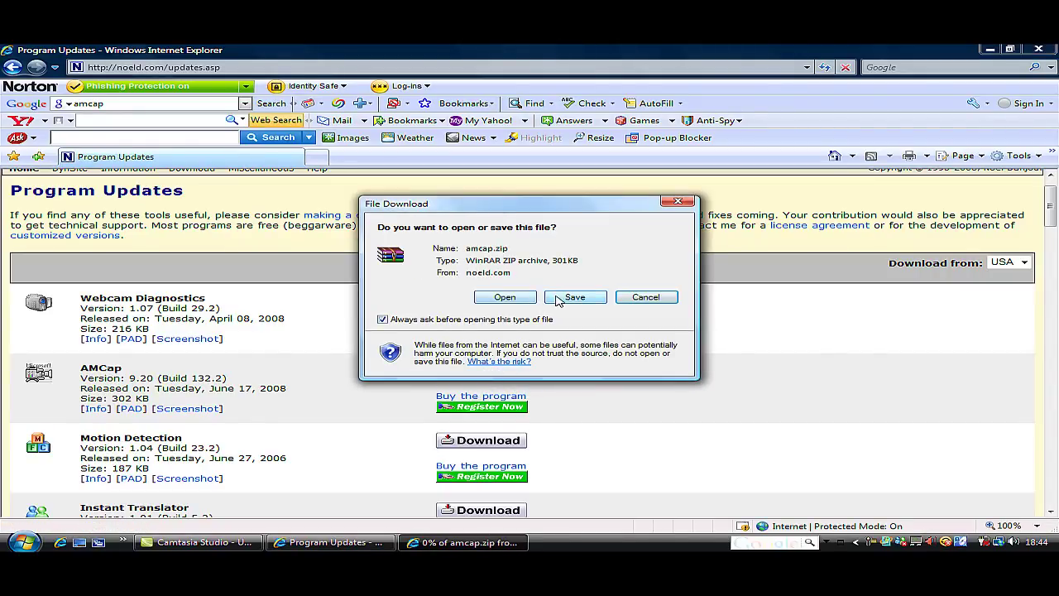
pyautogui.click(573, 298)
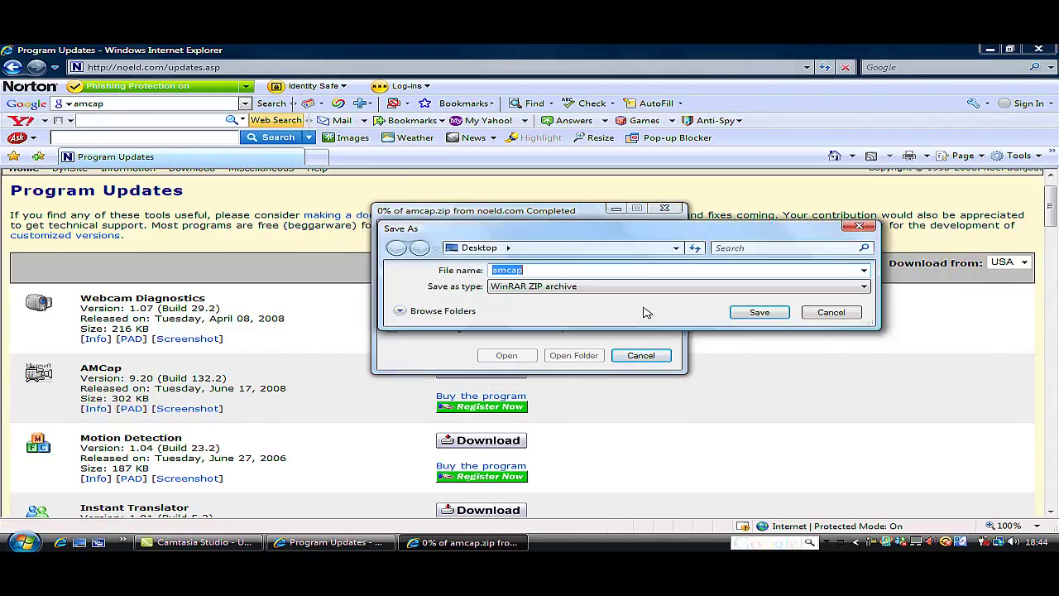
pyautogui.click(774, 315)
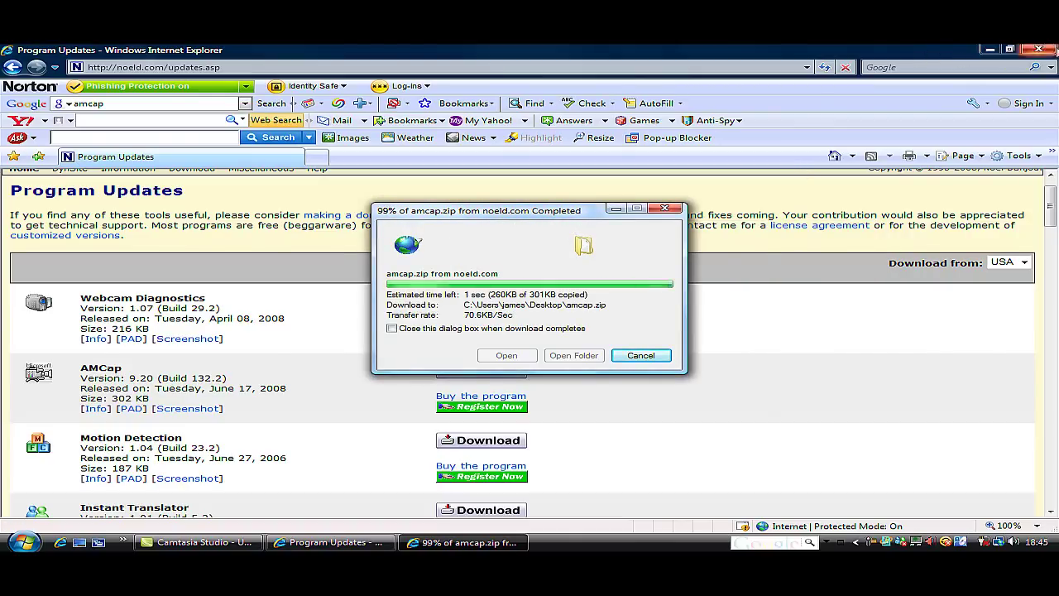
pyautogui.click(1053, 52)
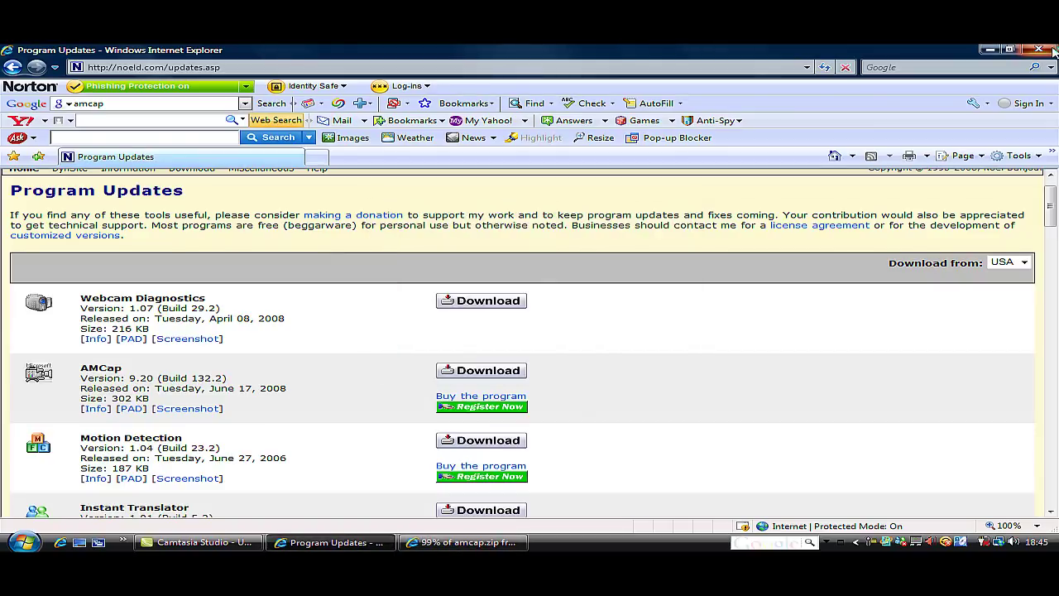
pyautogui.click(1039, 49)
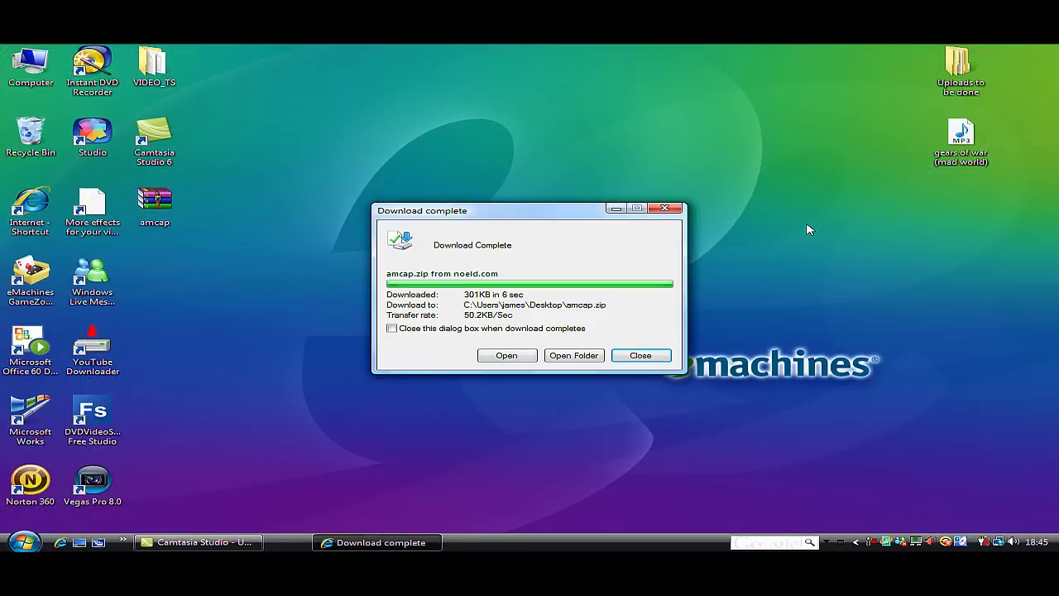
pyautogui.click(634, 358)
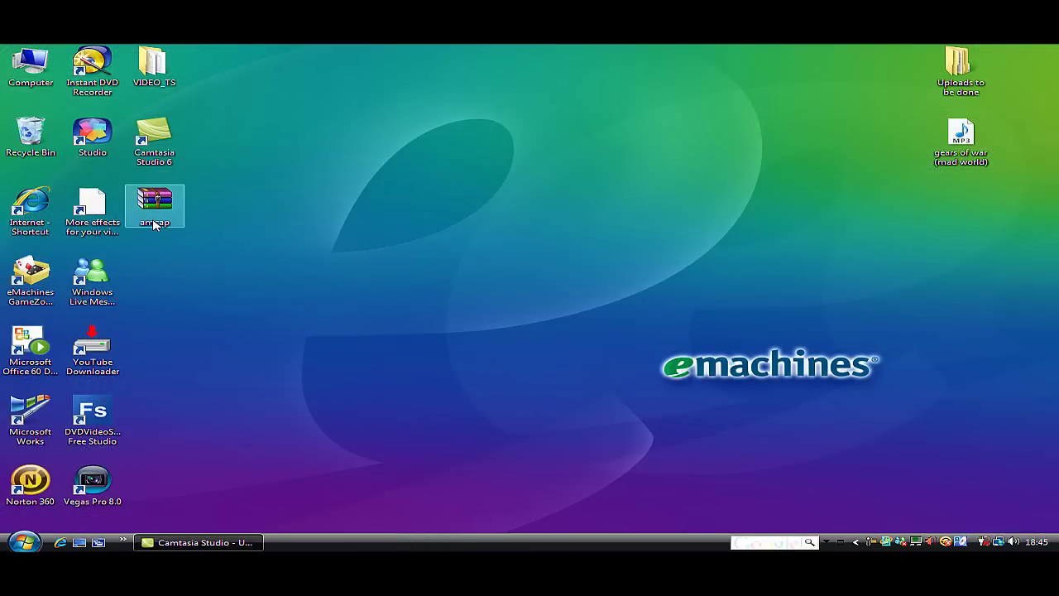
# Step: Extract the amcap archive directly onto the desktop and launch the extracted setup program
pyautogui.rightClick(154, 225)
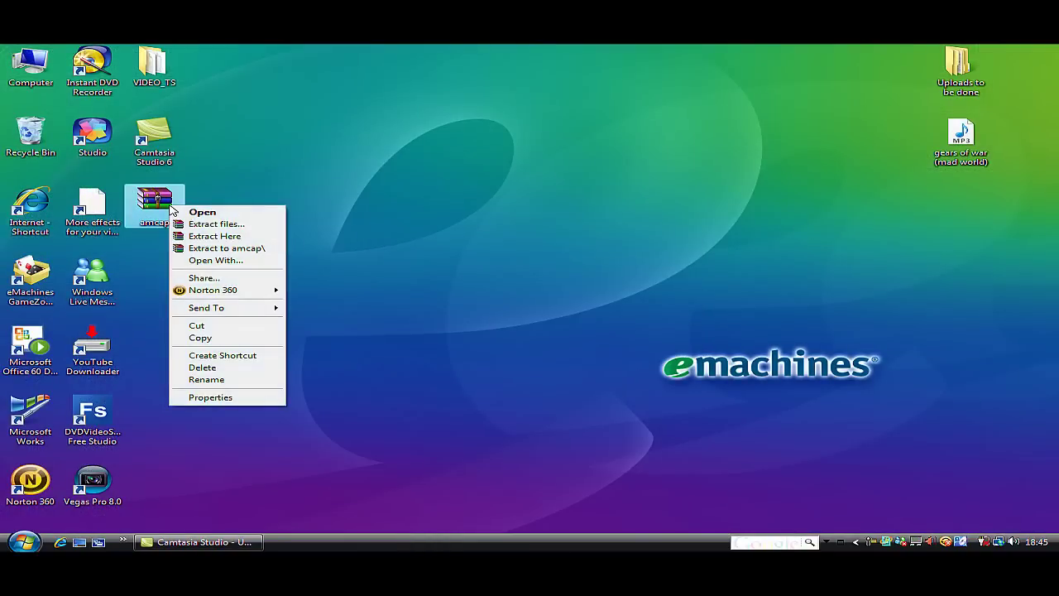
pyautogui.click(258, 240)
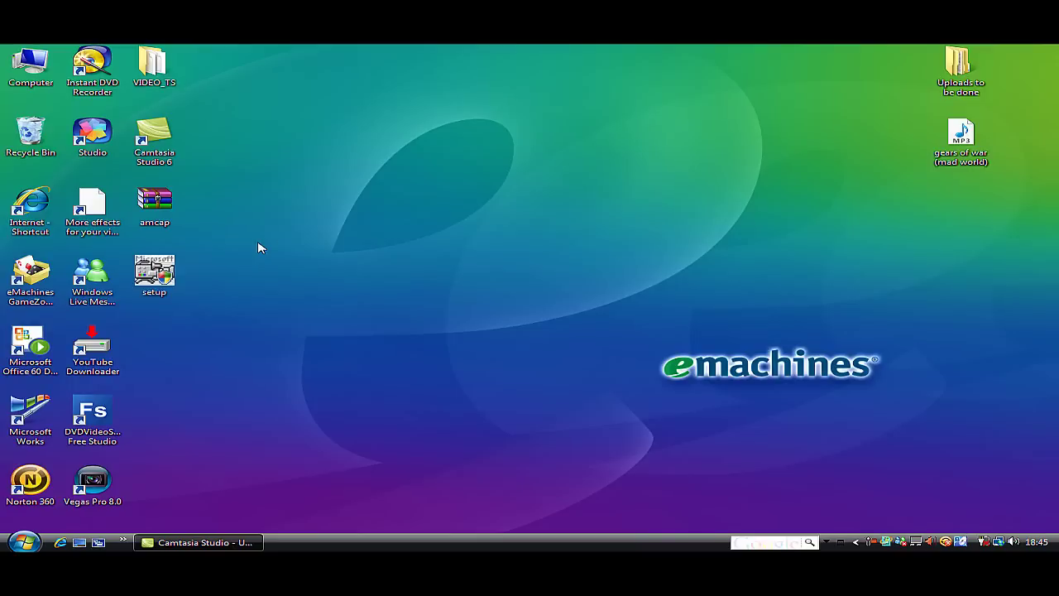
pyautogui.click(174, 283)
pyautogui.doubleClick(174, 284)
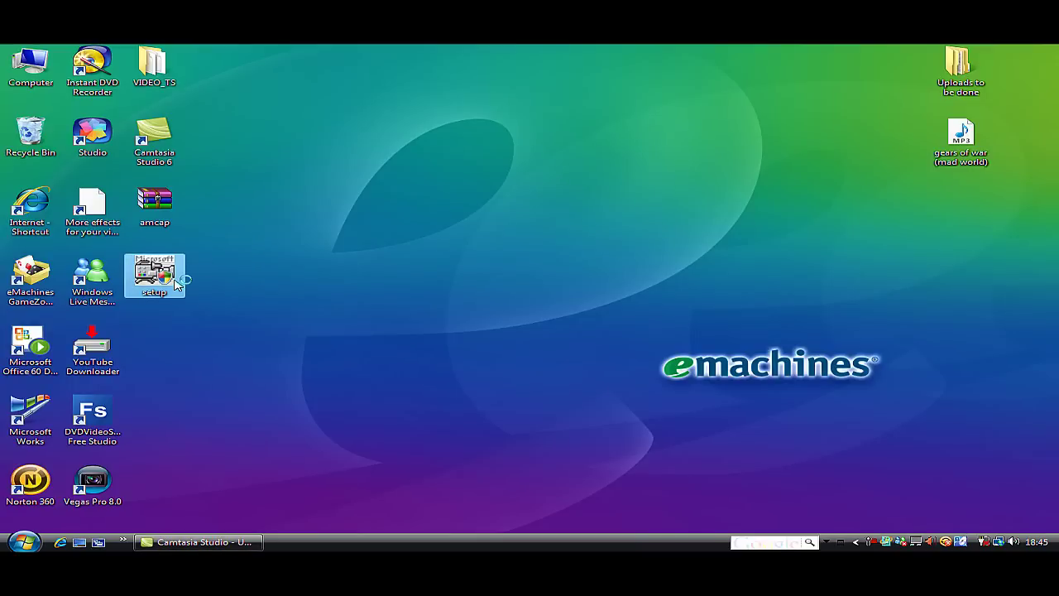
pyautogui.click(439, 168)
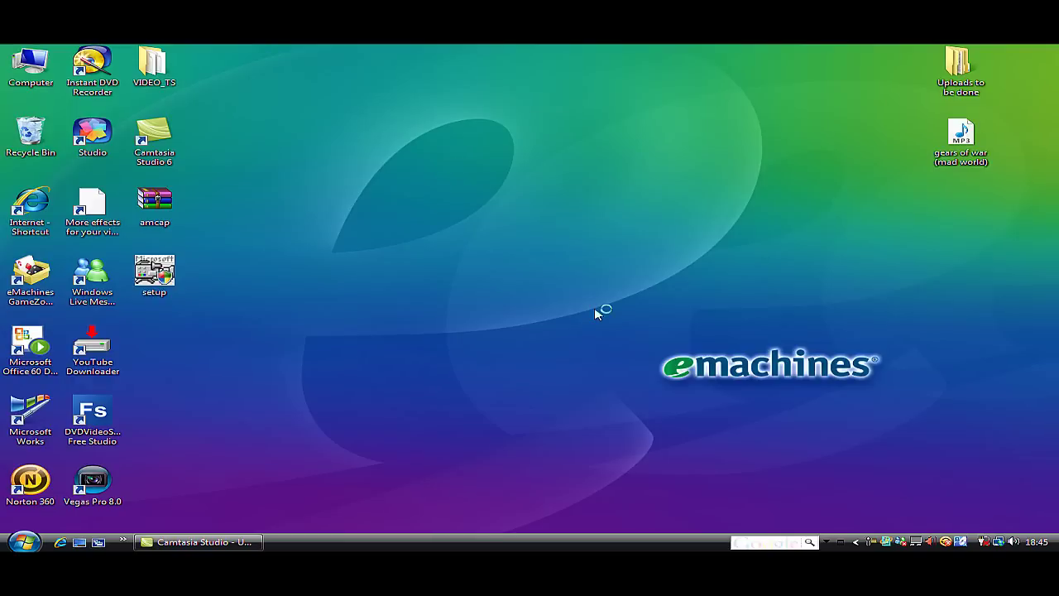
# Step: Install AMCap in the default folder, finish without running it or showing the Readme, and dismiss the compatibility assistant
pyautogui.click(619, 394)
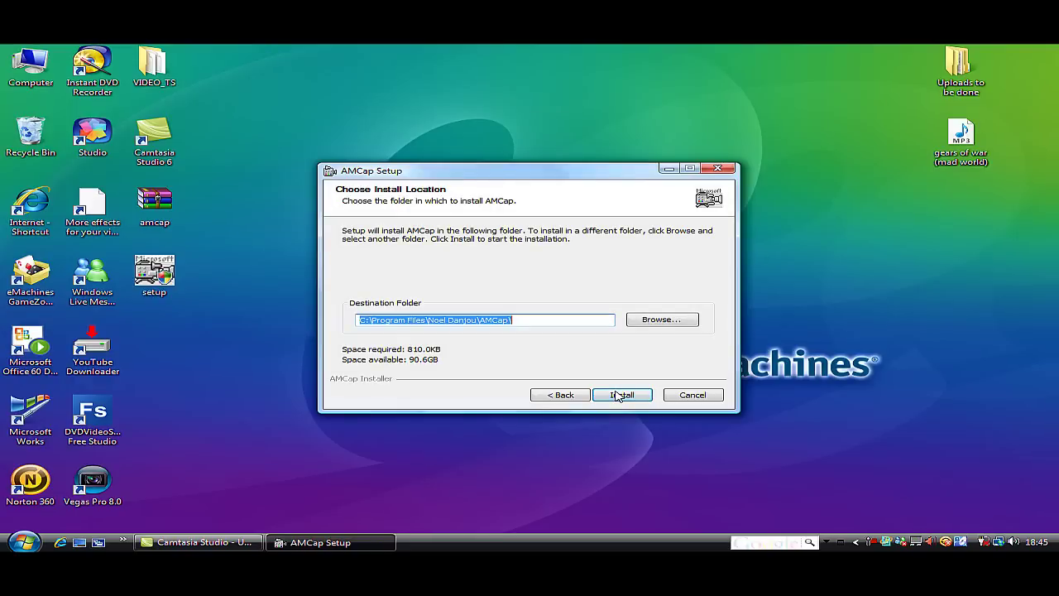
pyautogui.click(619, 395)
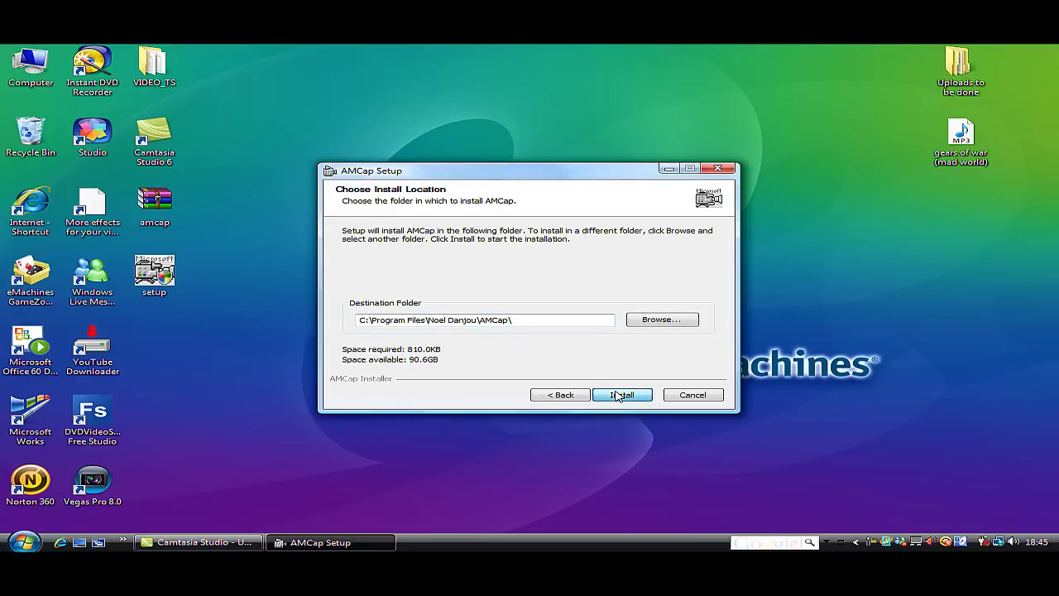
pyautogui.click(619, 395)
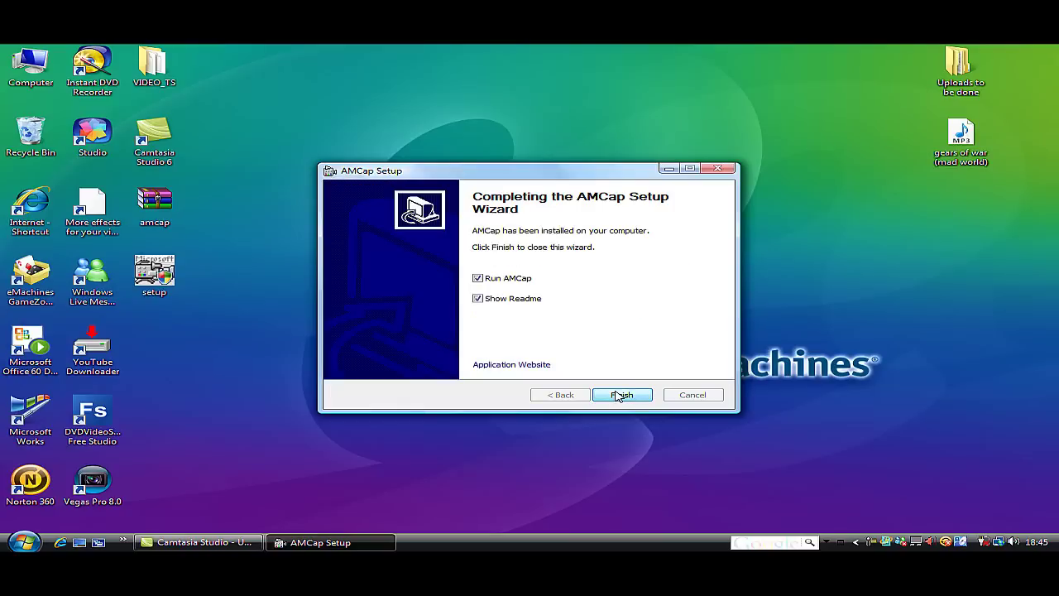
pyautogui.click(478, 299)
pyautogui.click(478, 279)
pyautogui.click(626, 397)
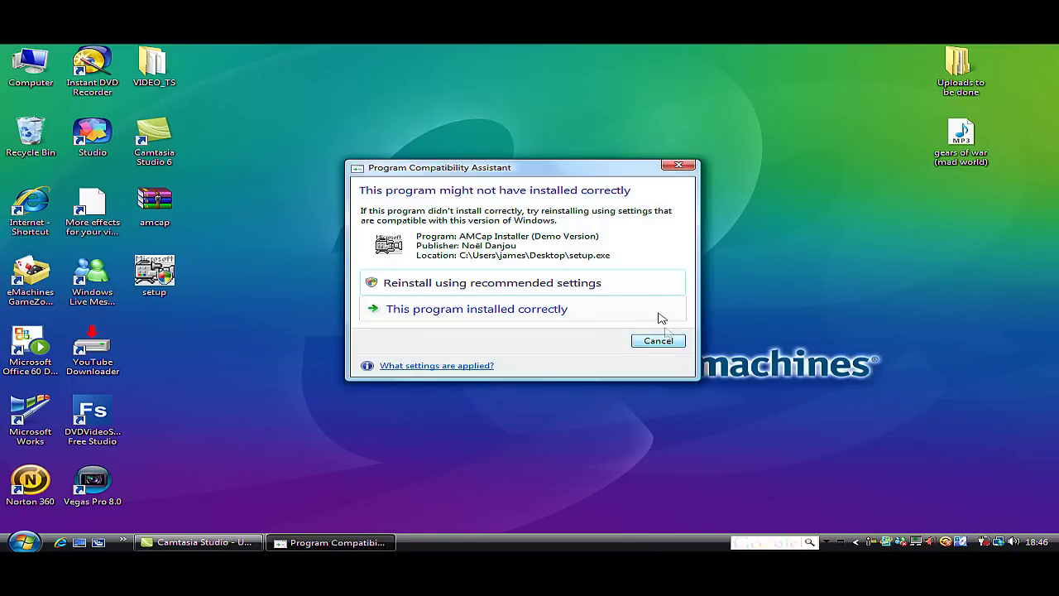
pyautogui.click(677, 168)
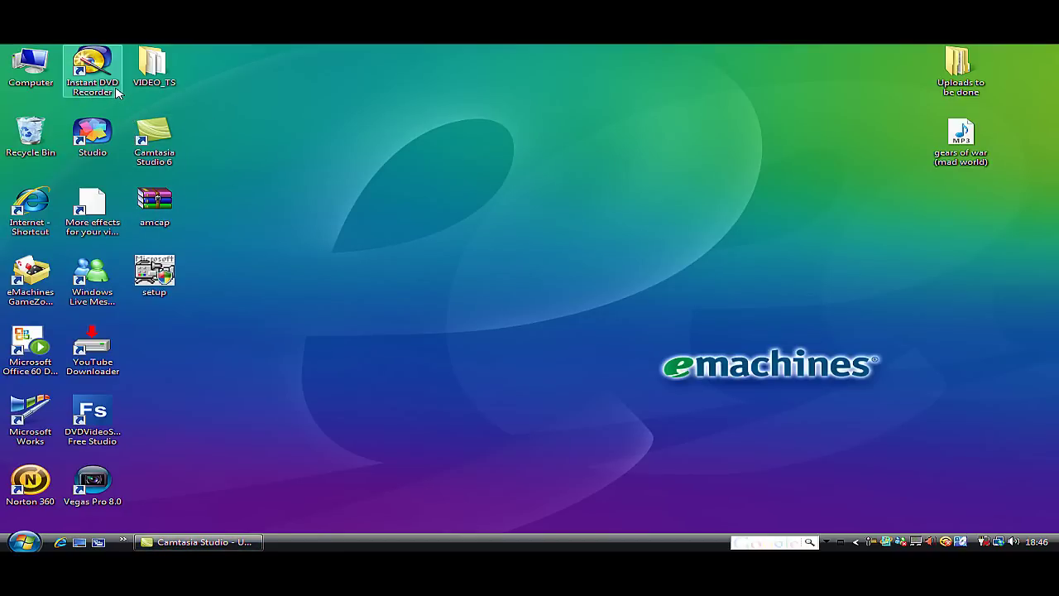
# Step: Launch Instant DVD Recorder in guided wizard mode and accept Dazzle DVC100 as the video source
pyautogui.doubleClick(93, 83)
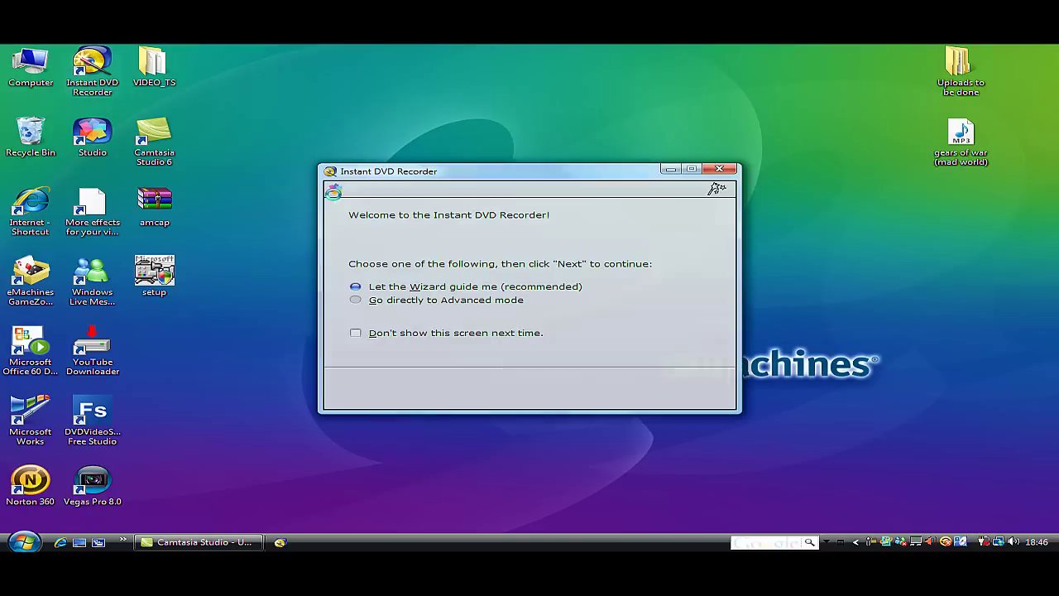
pyautogui.click(667, 386)
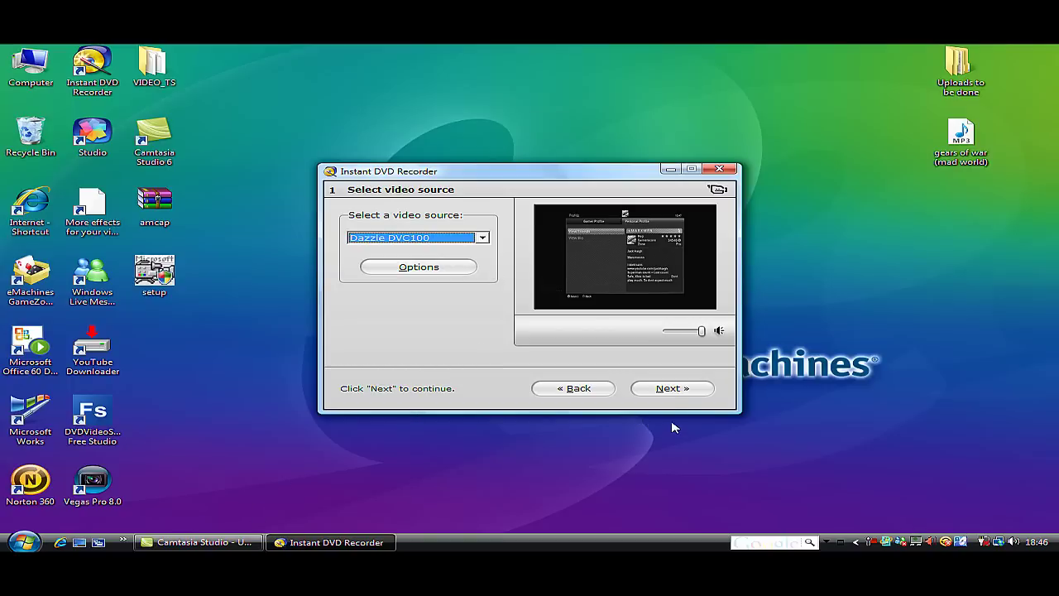
pyautogui.click(669, 389)
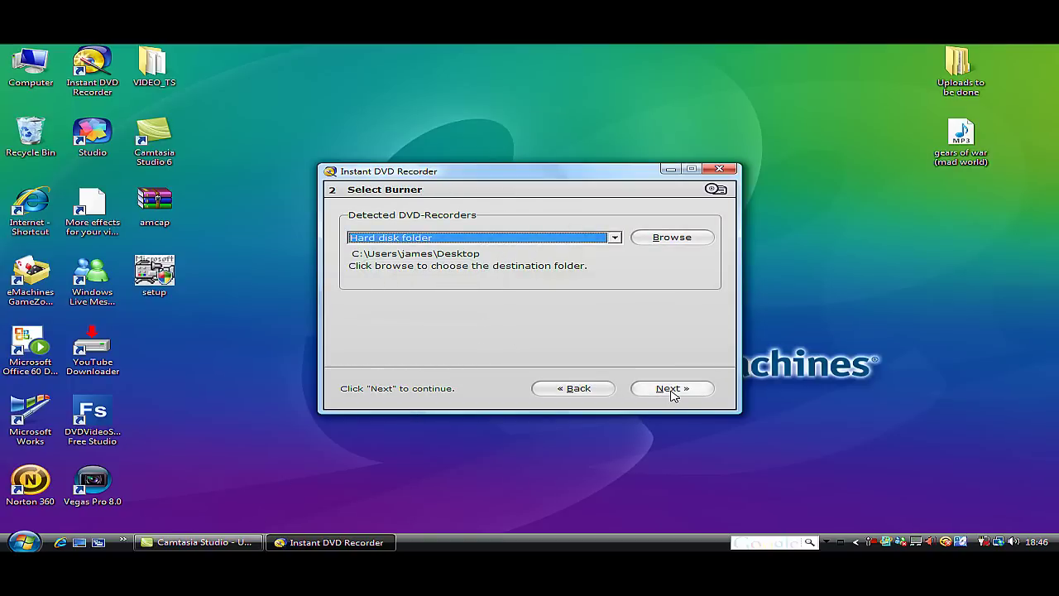
# Step: Keep the desktop hard disk folder as destination, exclude DVD menus, and start a 90-minute recording at Best quality
pyautogui.click(672, 390)
pyautogui.click(497, 325)
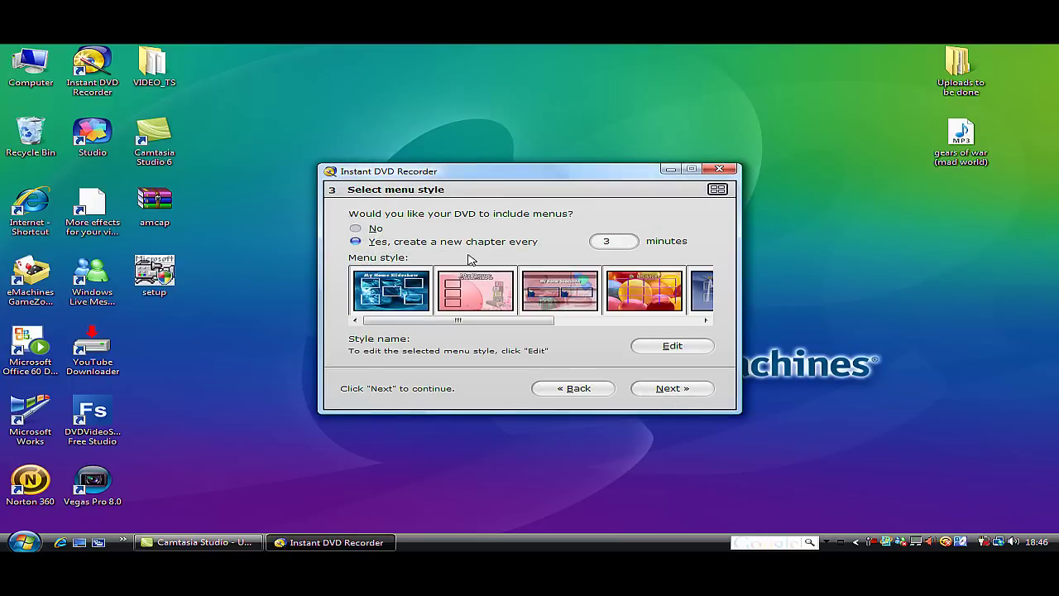
pyautogui.press('Up')
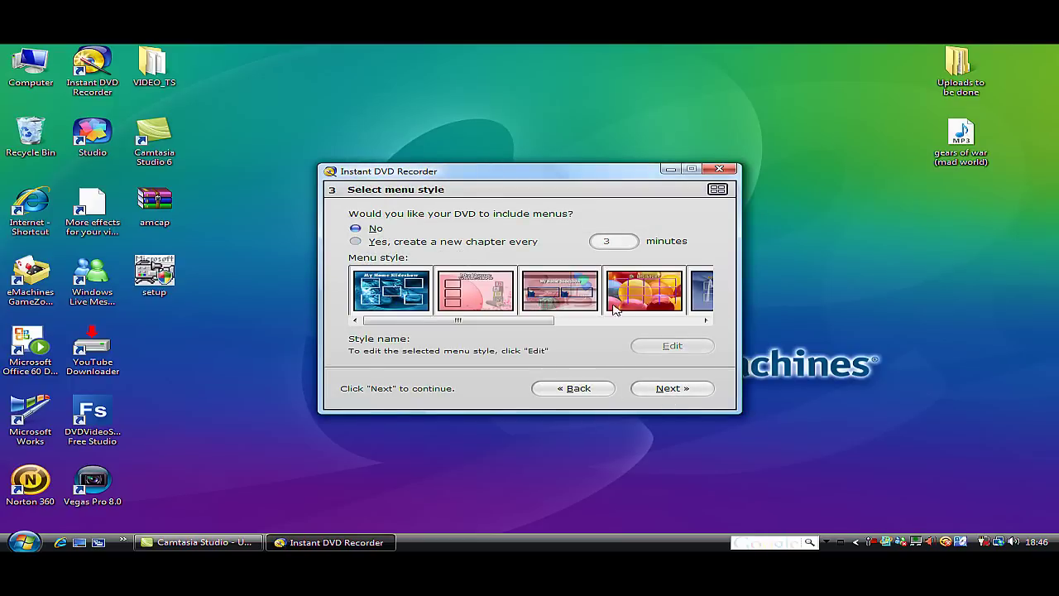
pyautogui.click(691, 389)
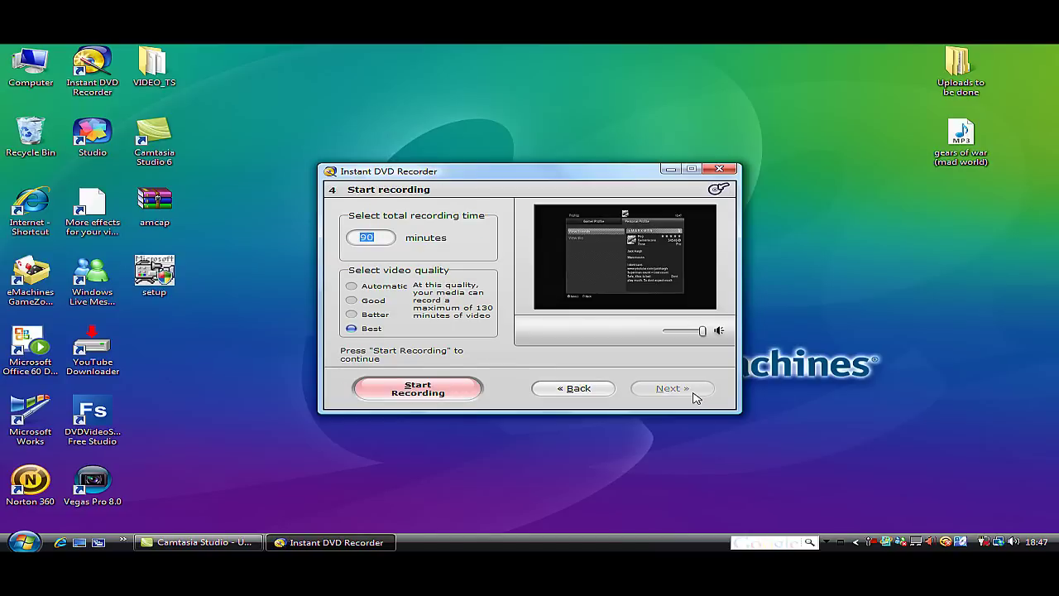
pyautogui.click(391, 394)
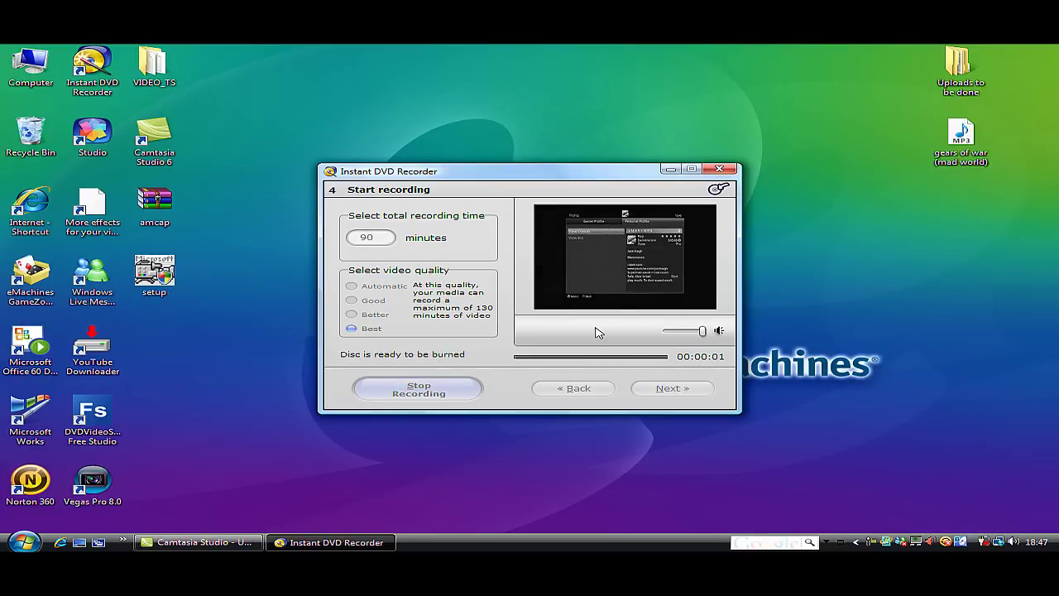
# Step: Launch AMCap from the installed programs while the DVD recording keeps running
pyautogui.click(21, 541)
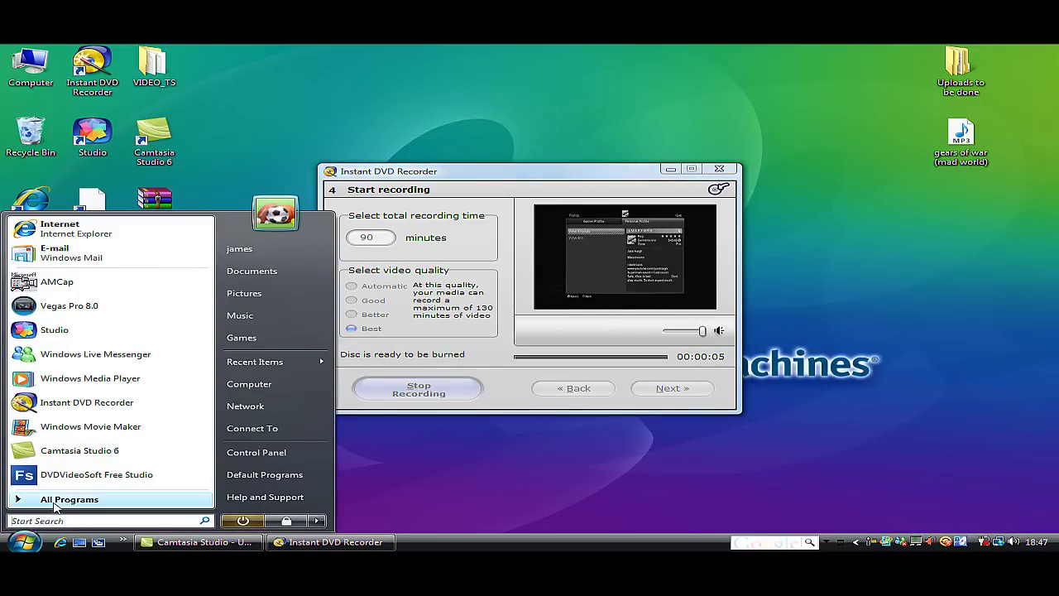
pyautogui.click(53, 500)
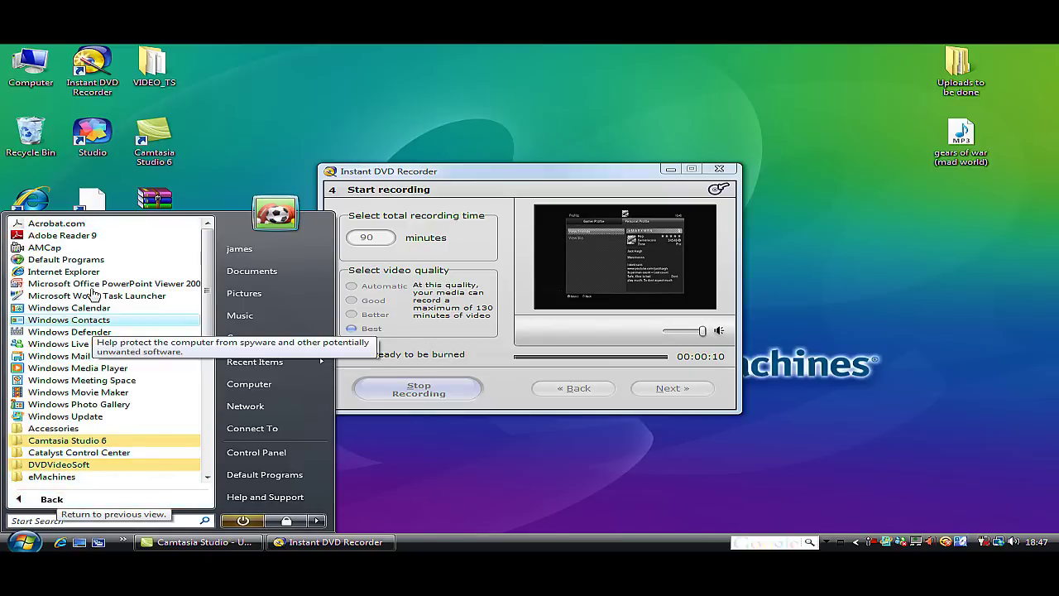
pyautogui.click(73, 249)
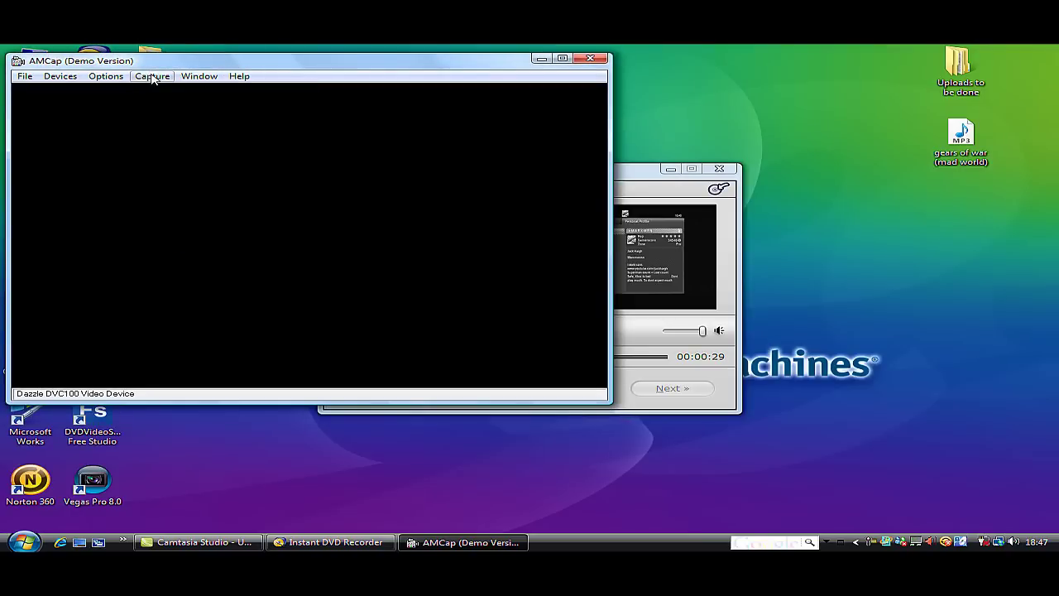
# Step: Choose a different video standard for the Dazzle DVC100 in AMCap's video capture filter properties, then close AMCap
pyautogui.click(106, 76)
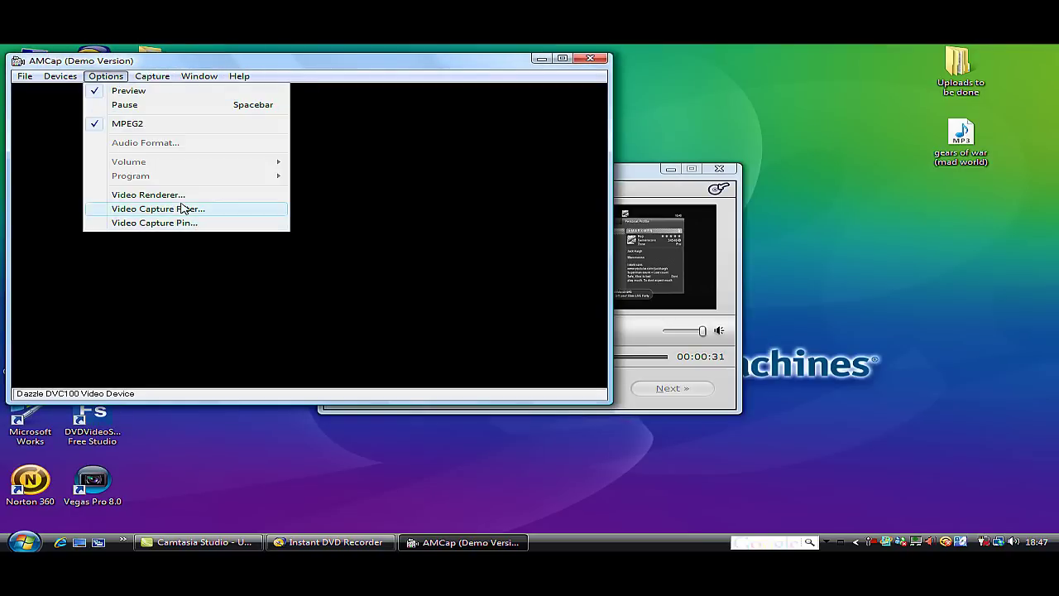
pyautogui.click(183, 210)
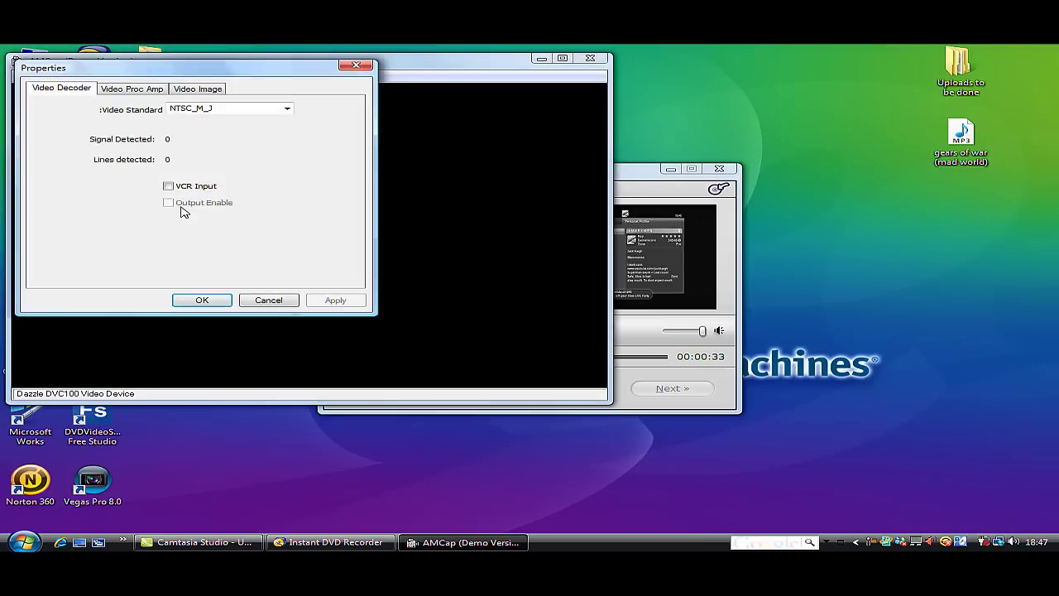
pyautogui.click(287, 109)
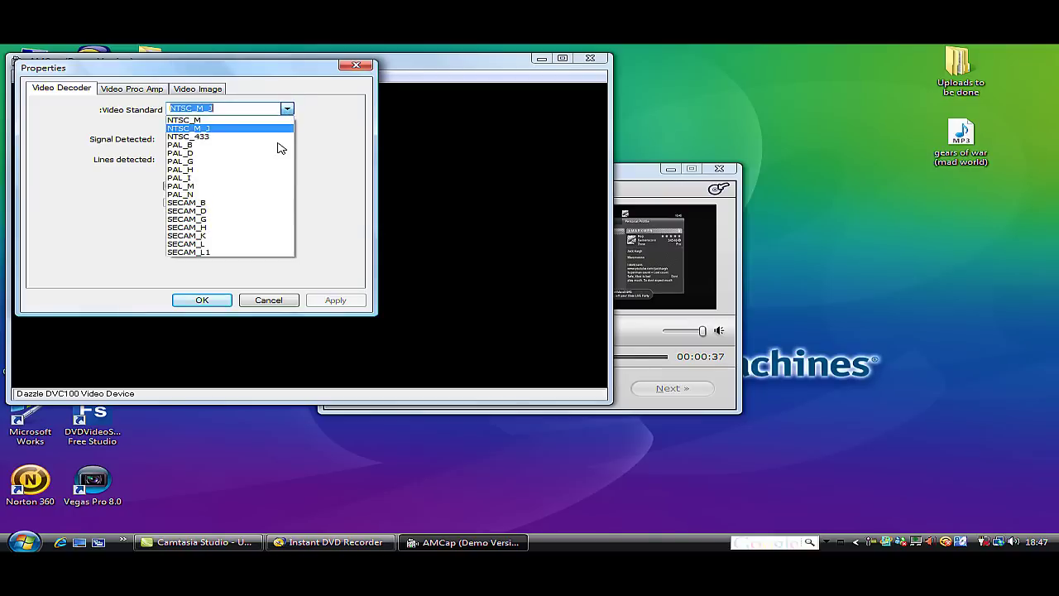
pyautogui.click(269, 204)
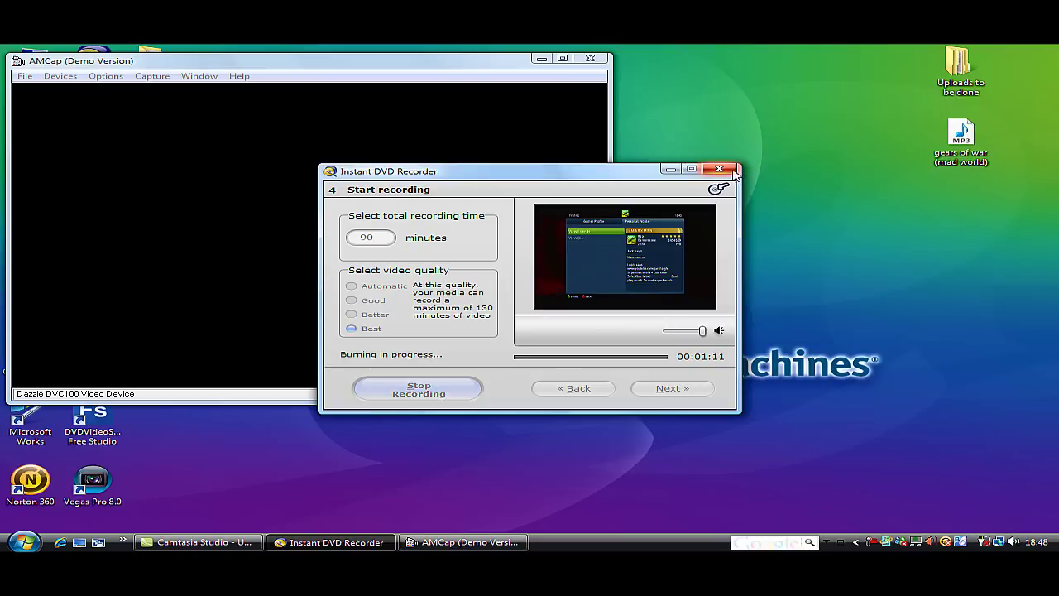
pyautogui.click(594, 62)
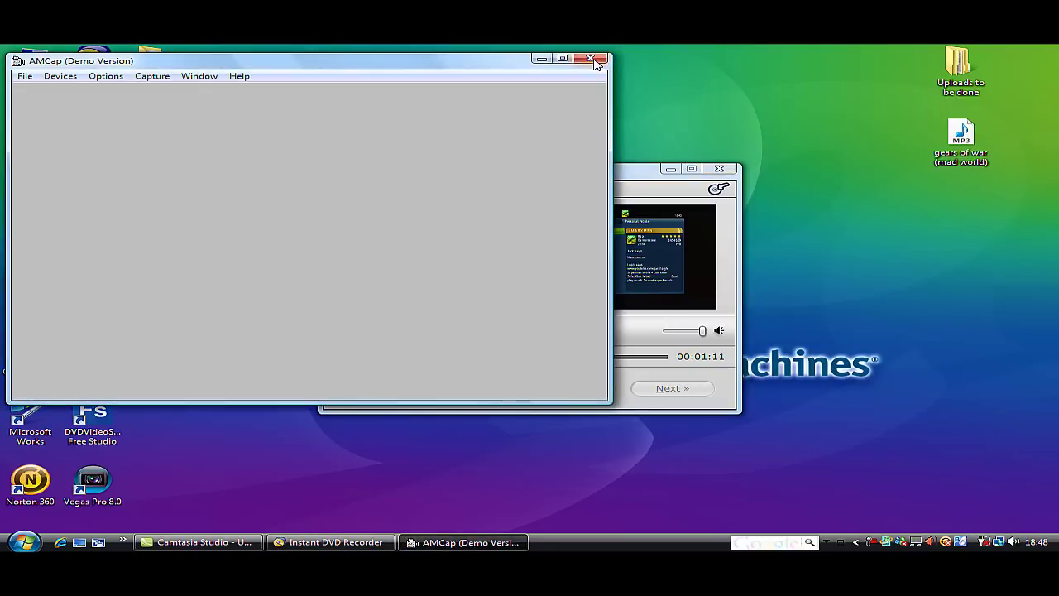